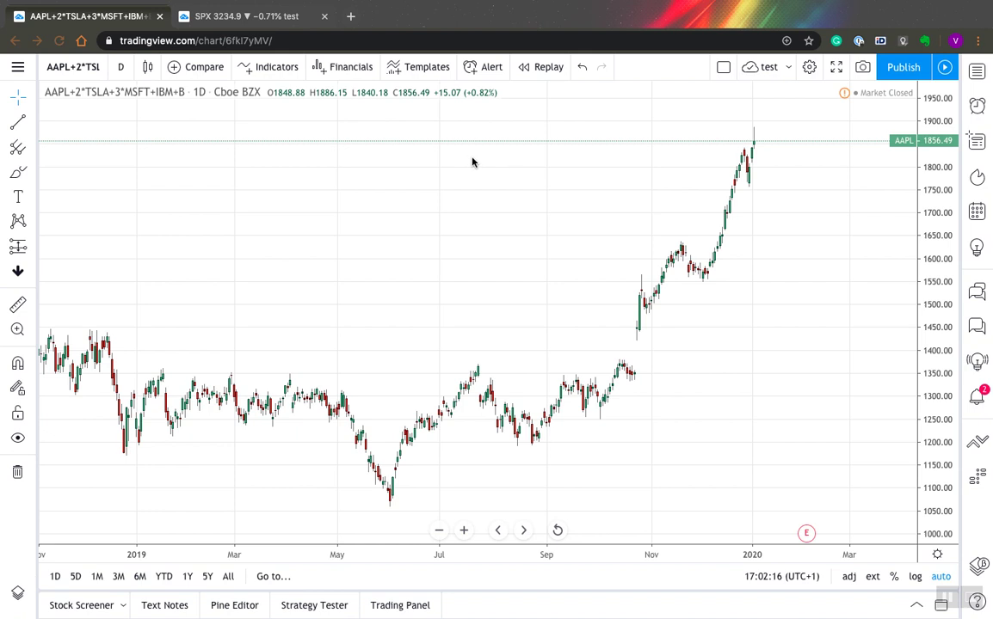
- Examine the combined symbol's full weighted formula and its daily price chart for 2019
{"action": "left_click", "coordinate": [70, 69]}
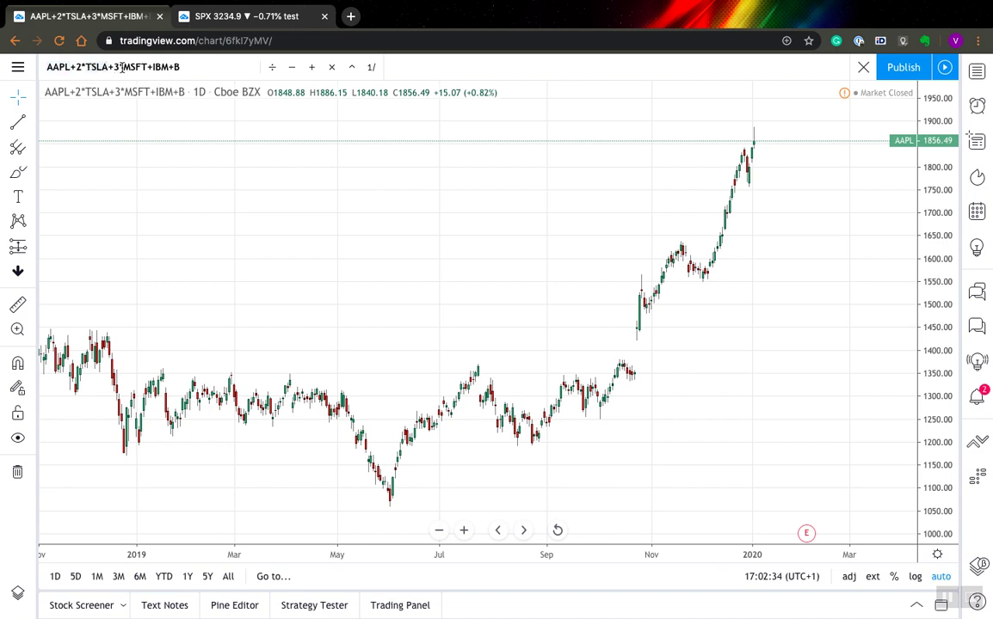
{"action": "left_click", "coordinate": [179, 193]}
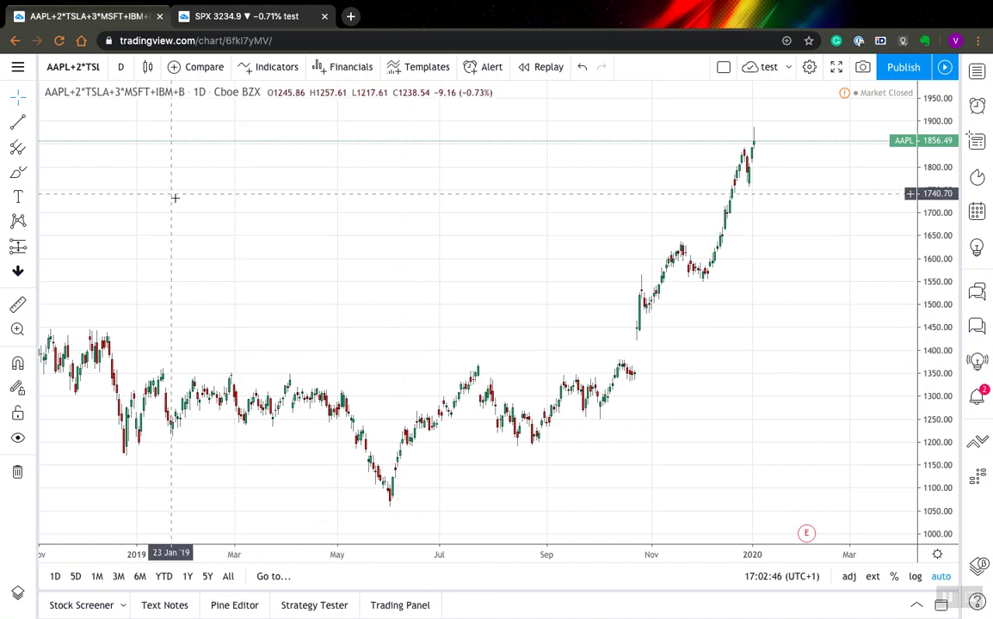
{"action": "scroll", "coordinate": [265, 258], "scroll_direction": "right", "scroll_amount": 2}
{"action": "scroll", "coordinate": [267, 258], "scroll_direction": "right", "scroll_amount": 2}
{"action": "scroll", "coordinate": [267, 259], "scroll_direction": "up", "scroll_amount": 3}
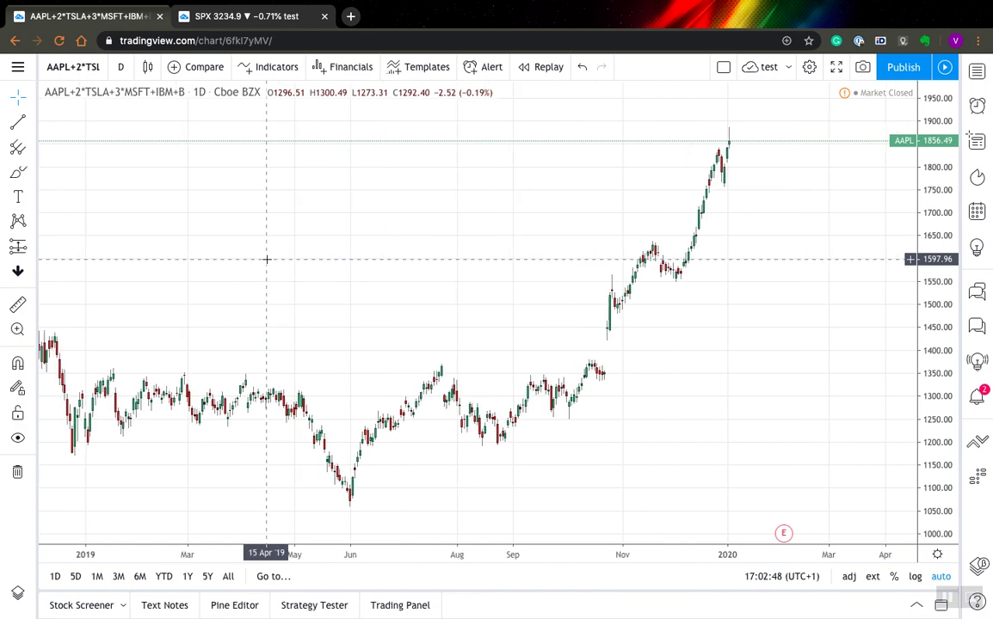
{"action": "scroll", "coordinate": [266, 258], "scroll_direction": "up", "scroll_amount": 2}
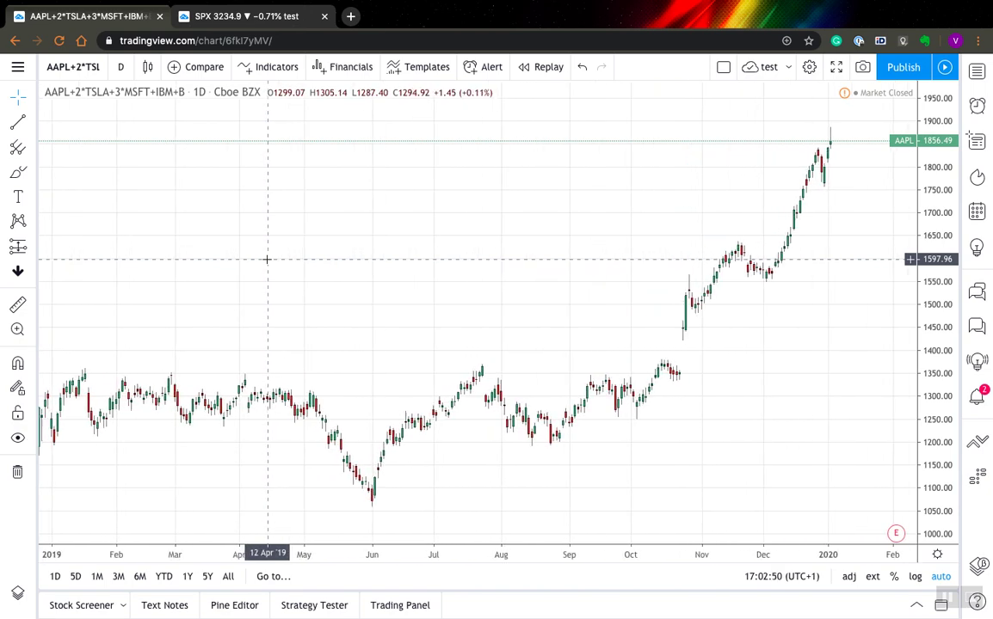
- Recheck the combined symbol's formula and examine its daily price history from late 2017 up to January 2020
{"action": "left_click", "coordinate": [86, 66]}
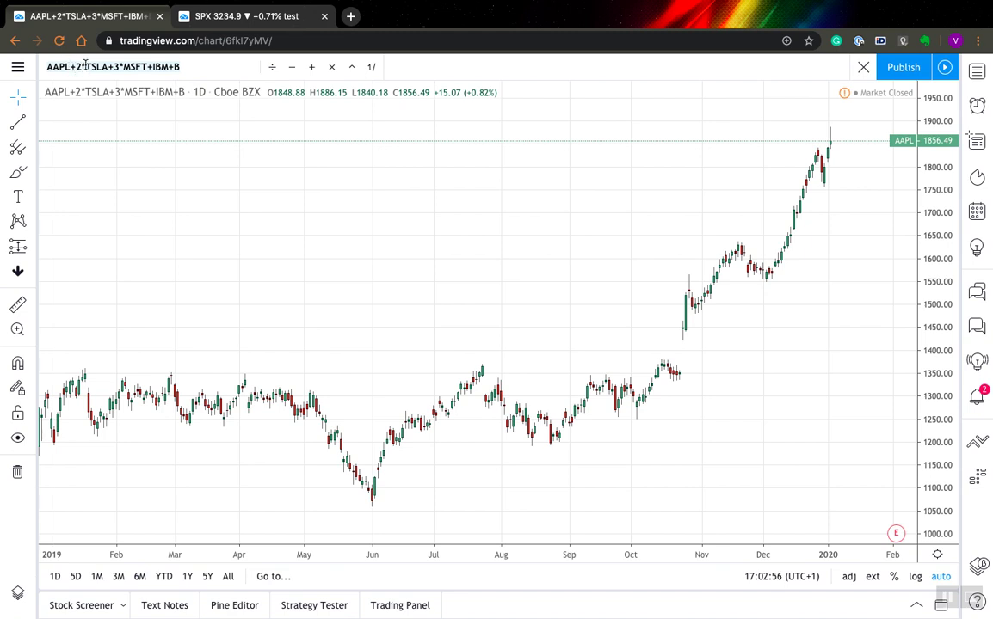
{"action": "left_click", "coordinate": [184, 136]}
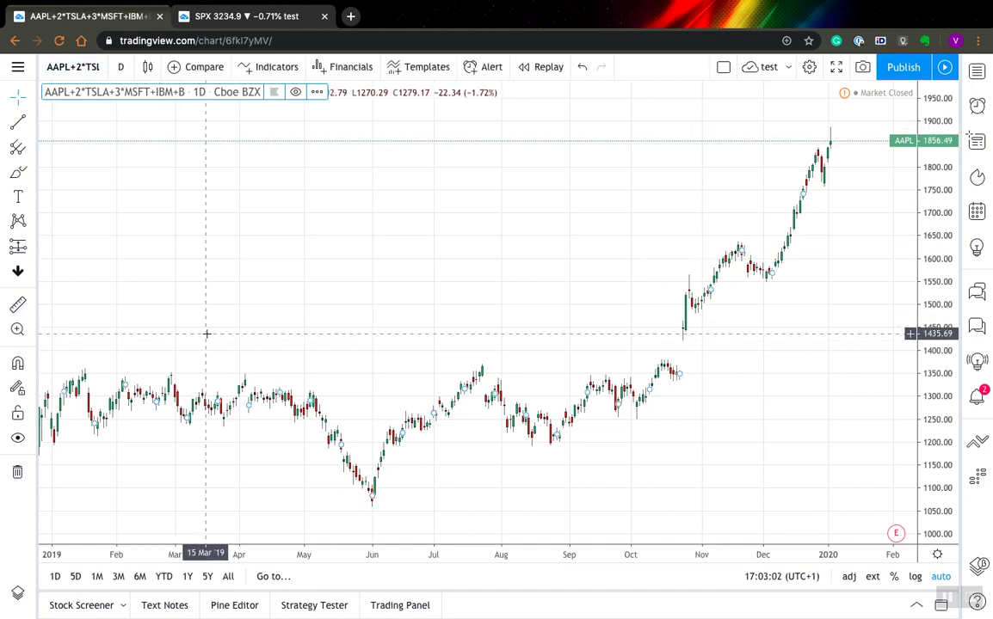
{"action": "scroll", "coordinate": [207, 310], "scroll_direction": "left", "scroll_amount": 2}
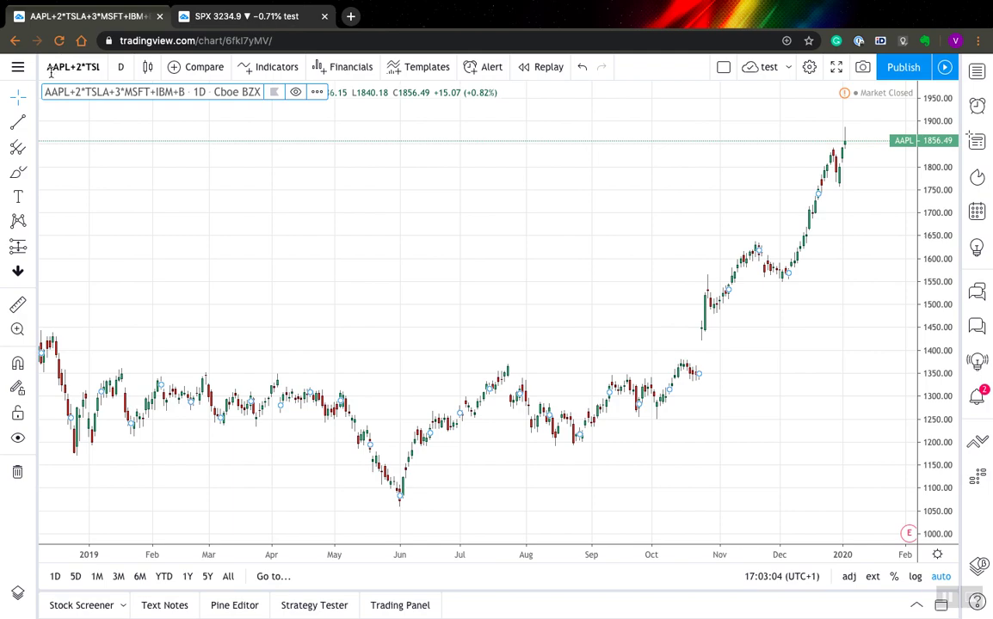
{"action": "scroll", "coordinate": [132, 221], "scroll_direction": "left", "scroll_amount": 10}
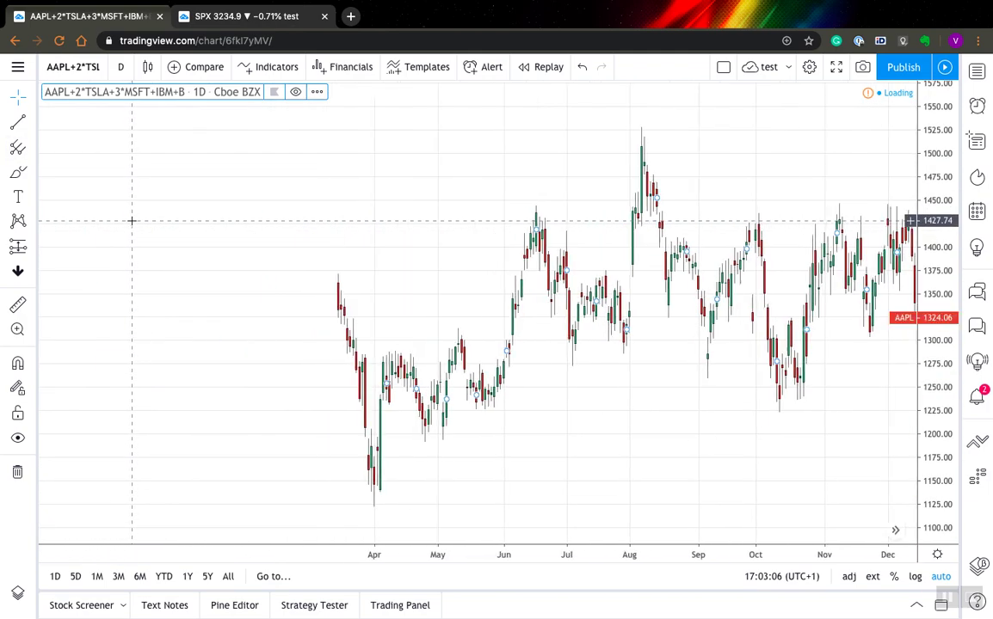
{"action": "scroll", "coordinate": [344, 302], "scroll_direction": "right", "scroll_amount": 3}
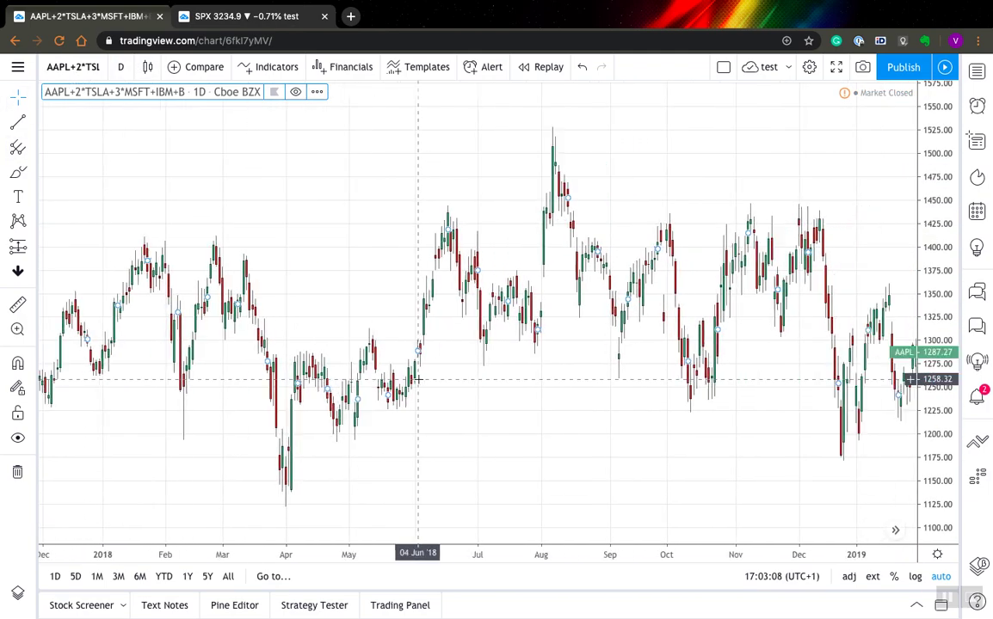
{"action": "scroll", "coordinate": [419, 379], "scroll_direction": "right", "scroll_amount": 15}
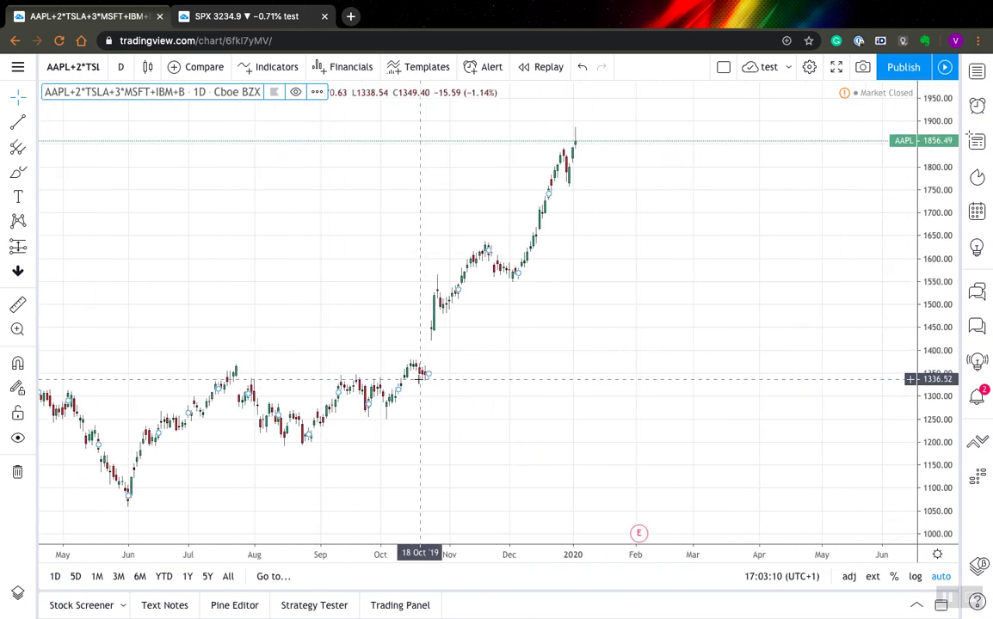
{"action": "scroll", "coordinate": [420, 378], "scroll_direction": "left", "scroll_amount": 5}
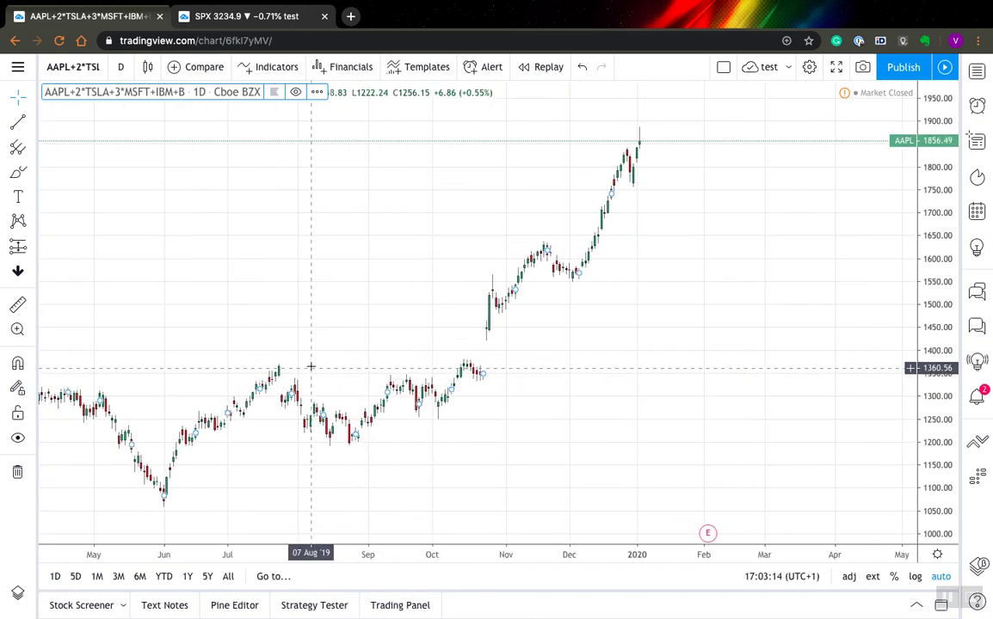
- Switch to the SPX chart and examine the initial capital and rebalancing options in the Portfolio[QN] indicator's settings
{"action": "left_click", "coordinate": [266, 24]}
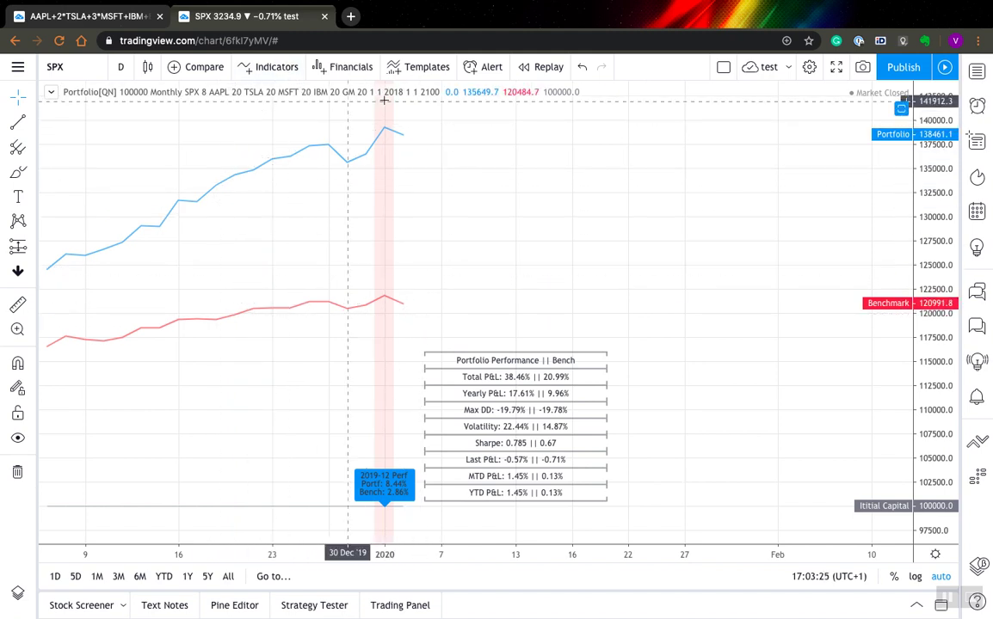
{"action": "left_click", "coordinate": [473, 92]}
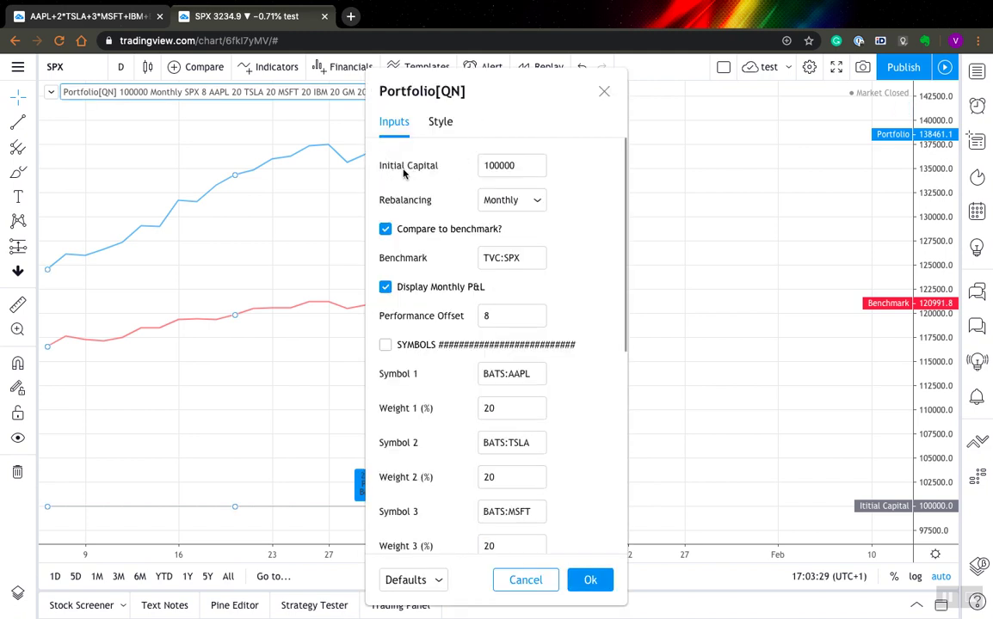
{"action": "left_click", "coordinate": [509, 164]}
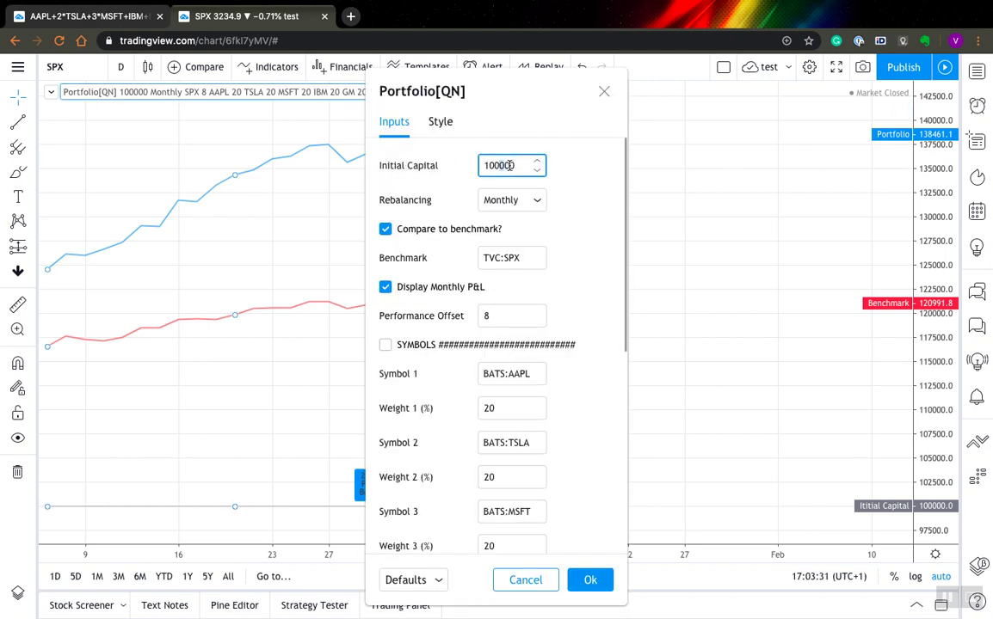
{"action": "left_click_drag", "start_coordinate": [496, 165], "coordinate": [517, 166]}
{"action": "left_click", "coordinate": [503, 201]}
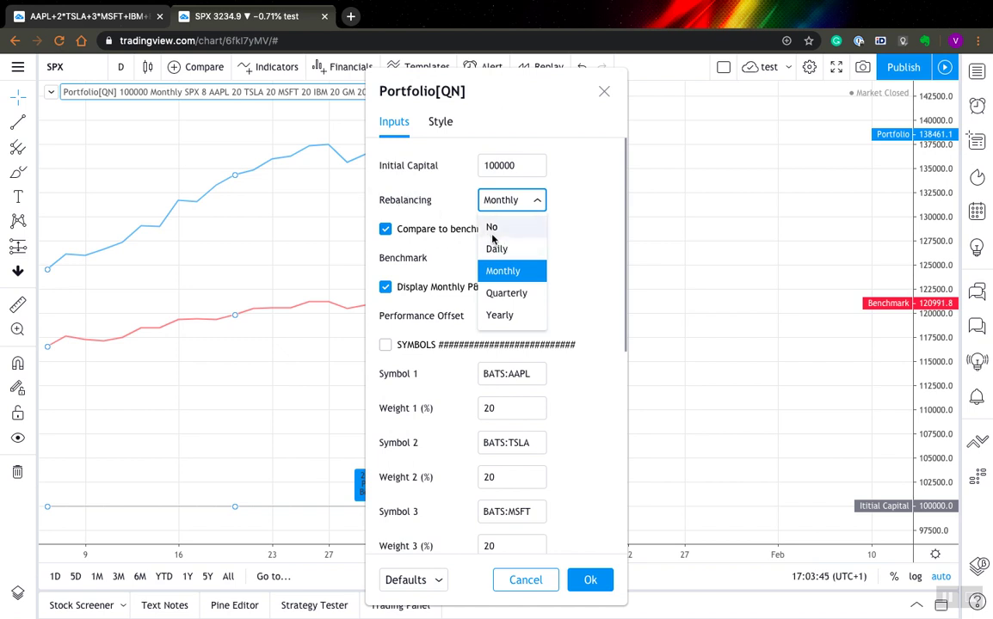
{"action": "left_click", "coordinate": [589, 265]}
- Review the Portfolio[QN] benchmark, the five symbols with their weights and the date range, and close the settings
{"action": "scroll", "coordinate": [561, 252], "scroll_direction": "down", "scroll_amount": 1}
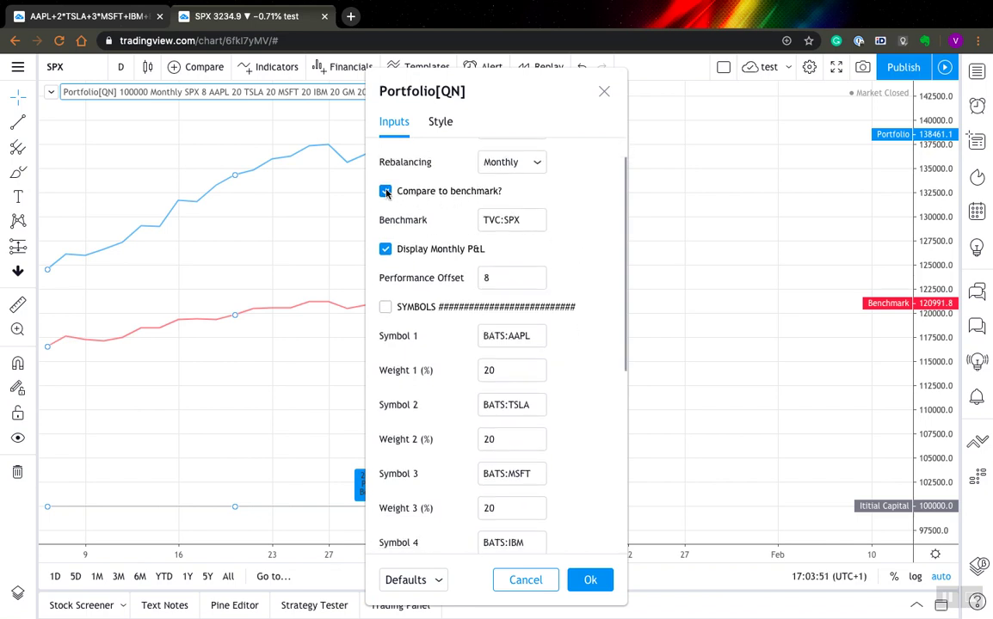
{"action": "left_click", "coordinate": [484, 220]}
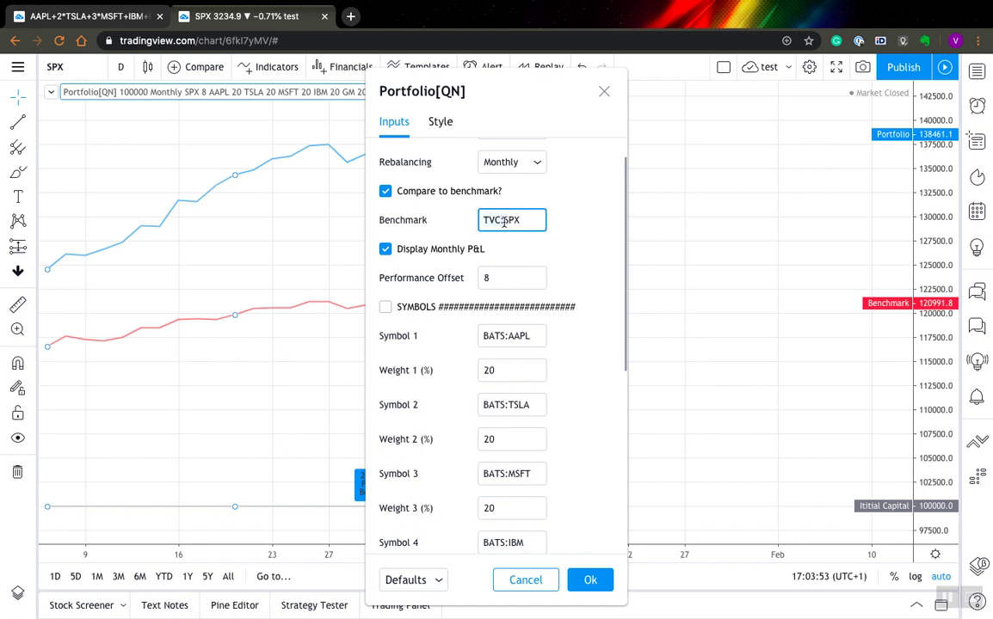
{"action": "scroll", "coordinate": [594, 229], "scroll_direction": "down", "scroll_amount": 4}
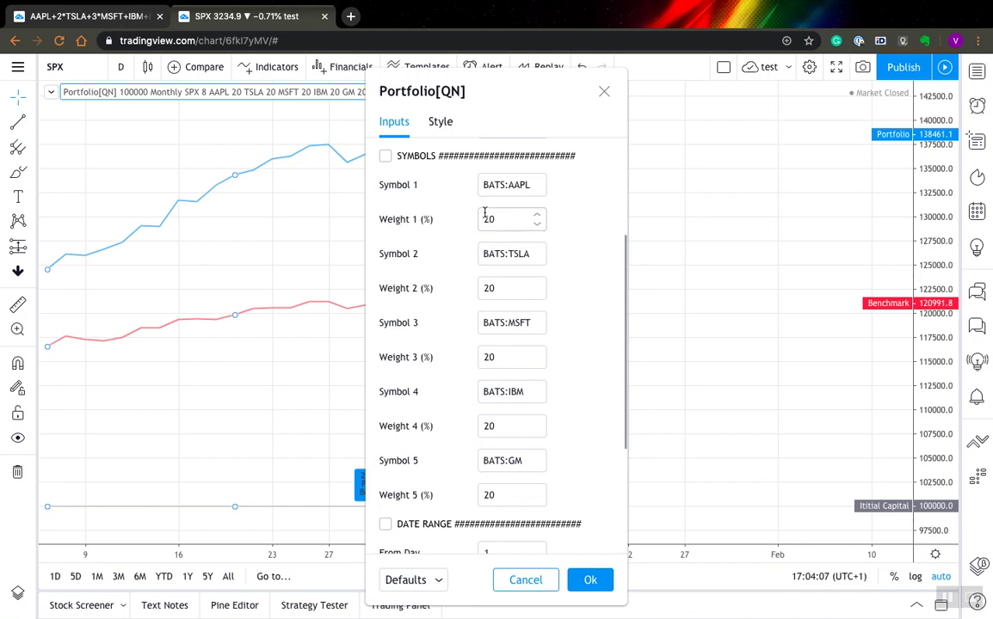
{"action": "scroll", "coordinate": [484, 213], "scroll_direction": "down", "scroll_amount": 5}
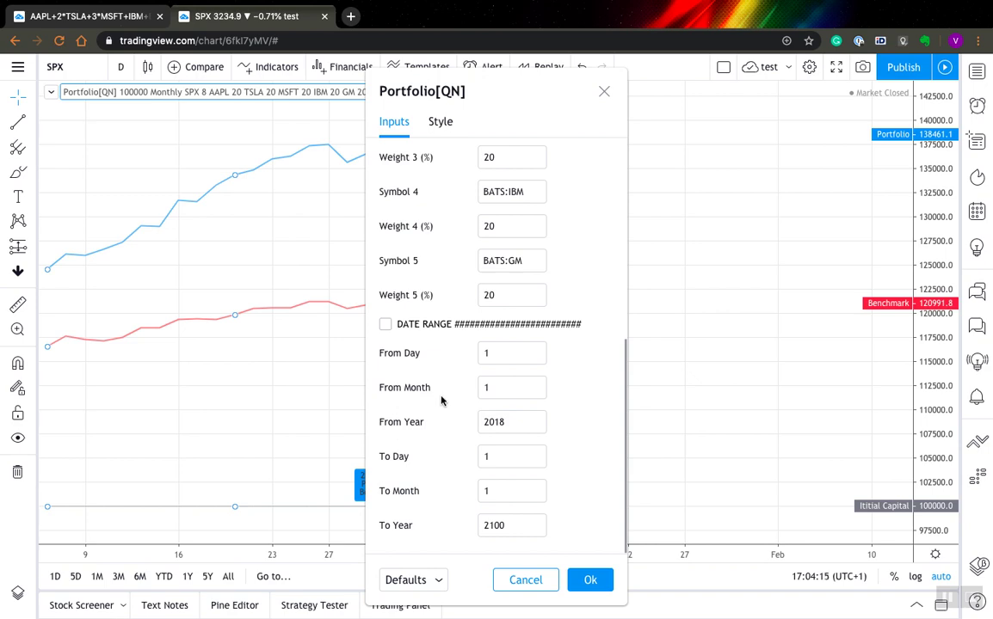
{"action": "left_click", "coordinate": [591, 580]}
- Compare the portfolio and benchmark curves, examining the October to December 2019 monthly performance labels and the Portfolio Performance table
{"action": "scroll", "coordinate": [440, 308], "scroll_direction": "left", "scroll_amount": 10}
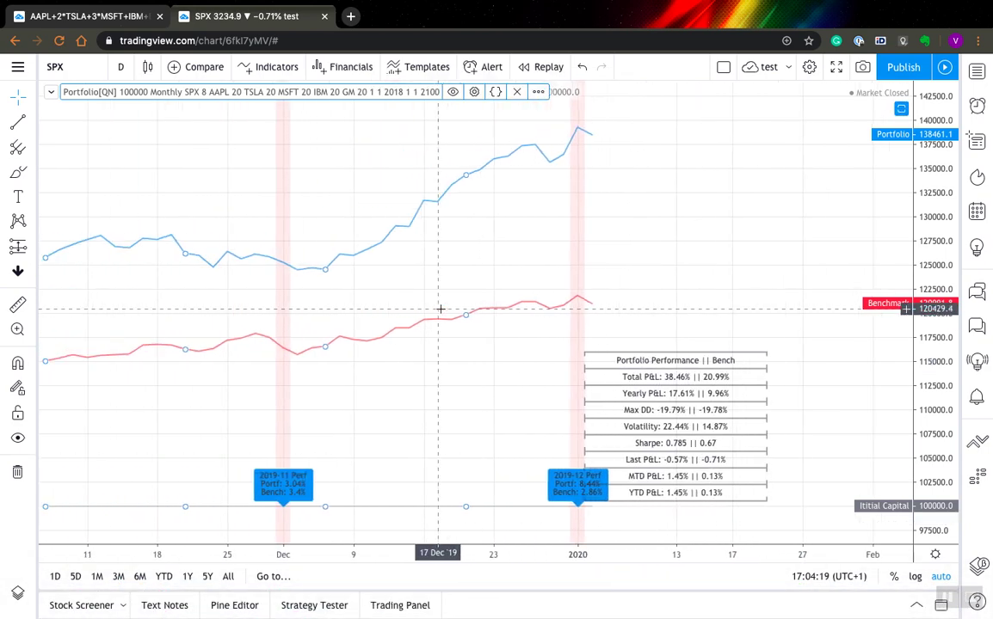
{"action": "scroll", "coordinate": [439, 308], "scroll_direction": "left", "scroll_amount": 3}
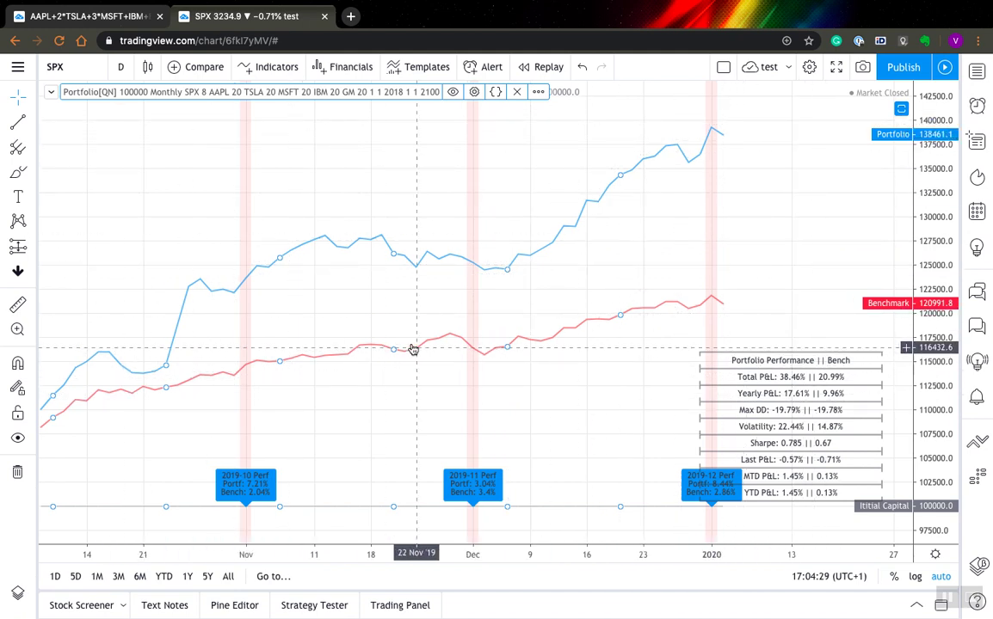
{"action": "scroll", "coordinate": [450, 300], "scroll_direction": "right", "scroll_amount": 10}
{"action": "scroll", "coordinate": [448, 302], "scroll_direction": "right", "scroll_amount": 9}
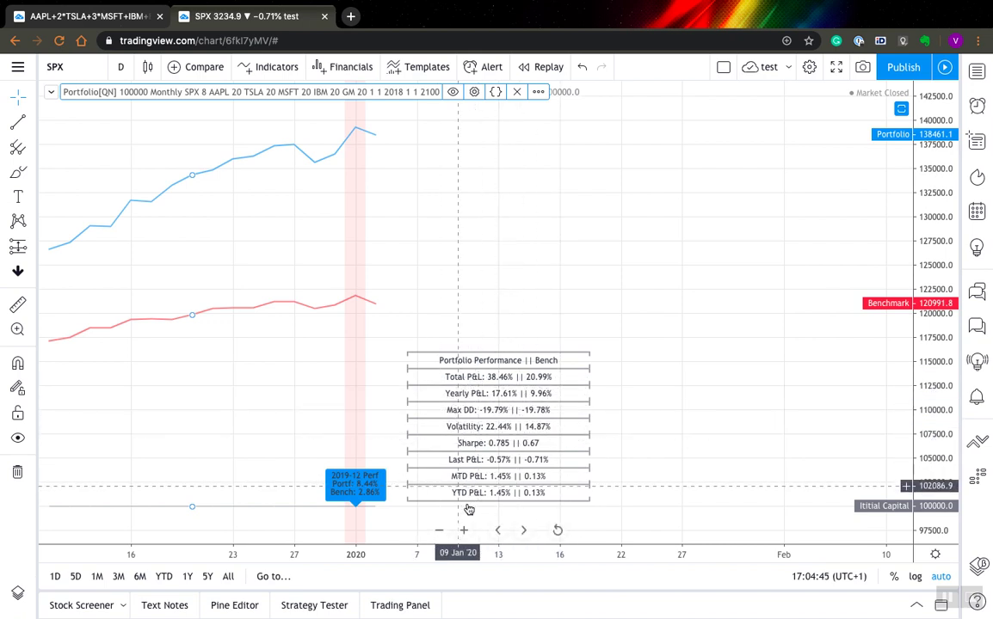
{"action": "scroll", "coordinate": [500, 341], "scroll_direction": "left", "scroll_amount": 3}
{"action": "scroll", "coordinate": [500, 340], "scroll_direction": "left", "scroll_amount": 10}
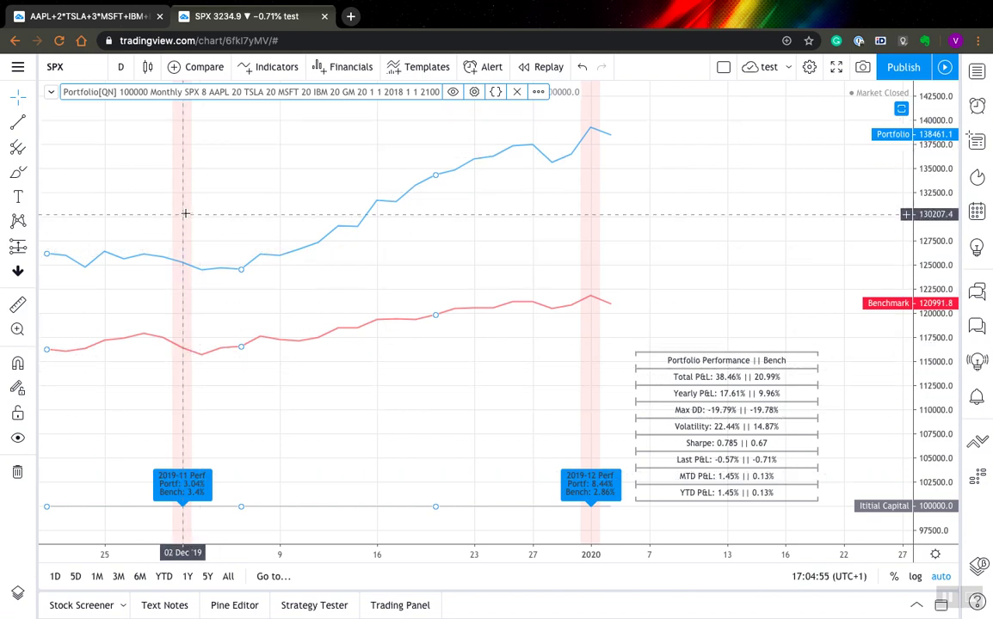
{"action": "scroll", "coordinate": [199, 239], "scroll_direction": "left", "scroll_amount": 5}
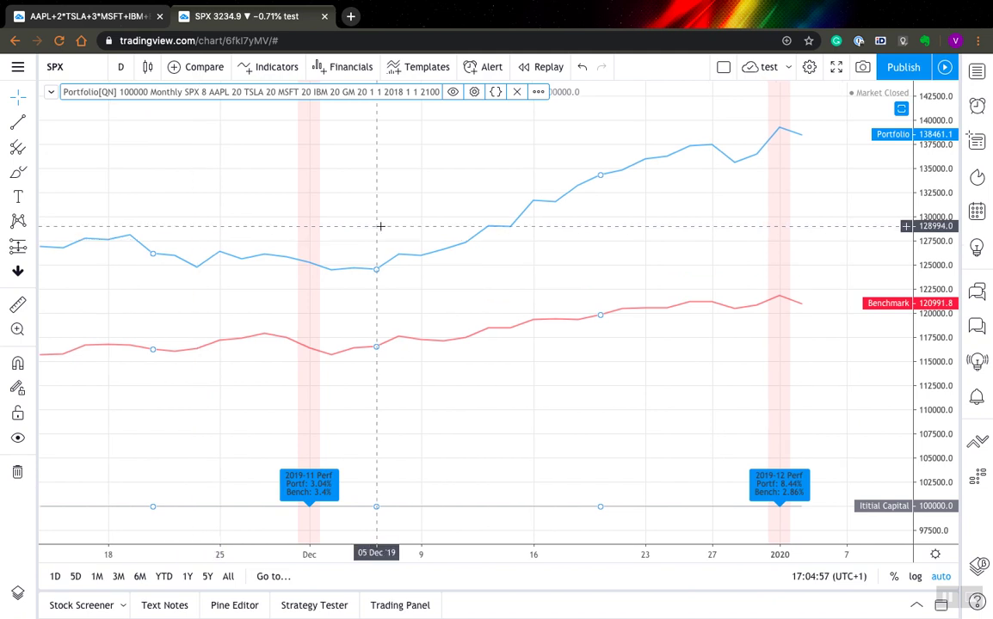
{"action": "scroll", "coordinate": [381, 227], "scroll_direction": "left", "scroll_amount": 10}
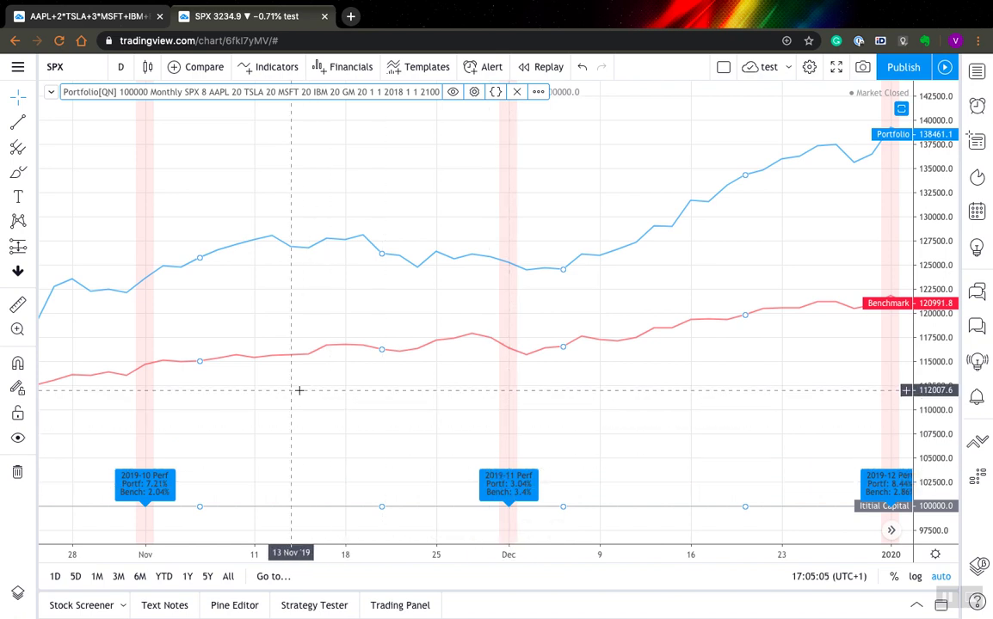
{"action": "scroll", "coordinate": [299, 391], "scroll_direction": "up", "scroll_amount": 3}
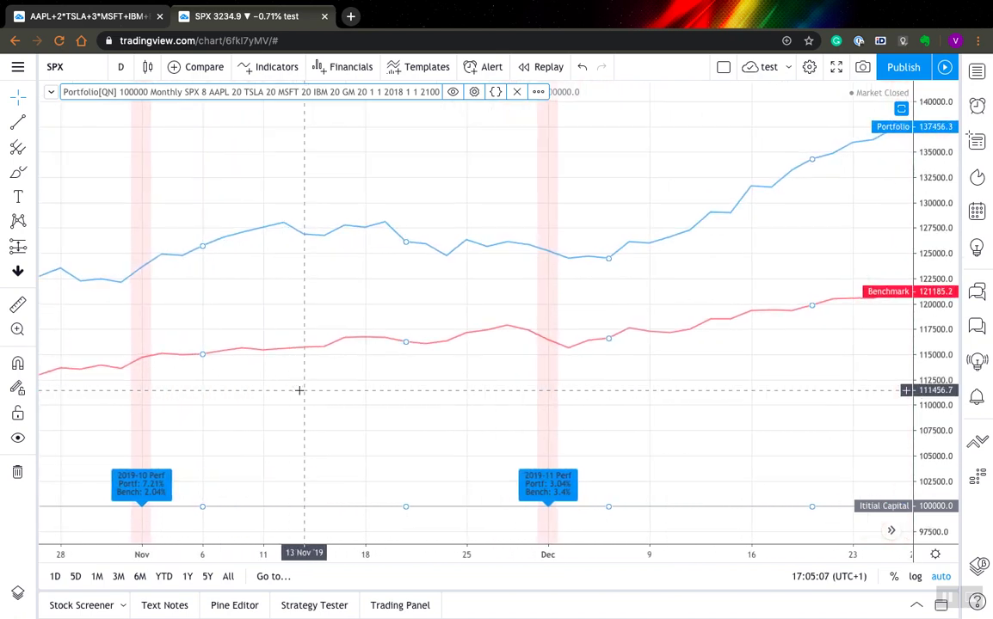
{"action": "scroll", "coordinate": [299, 390], "scroll_direction": "right", "scroll_amount": 10}
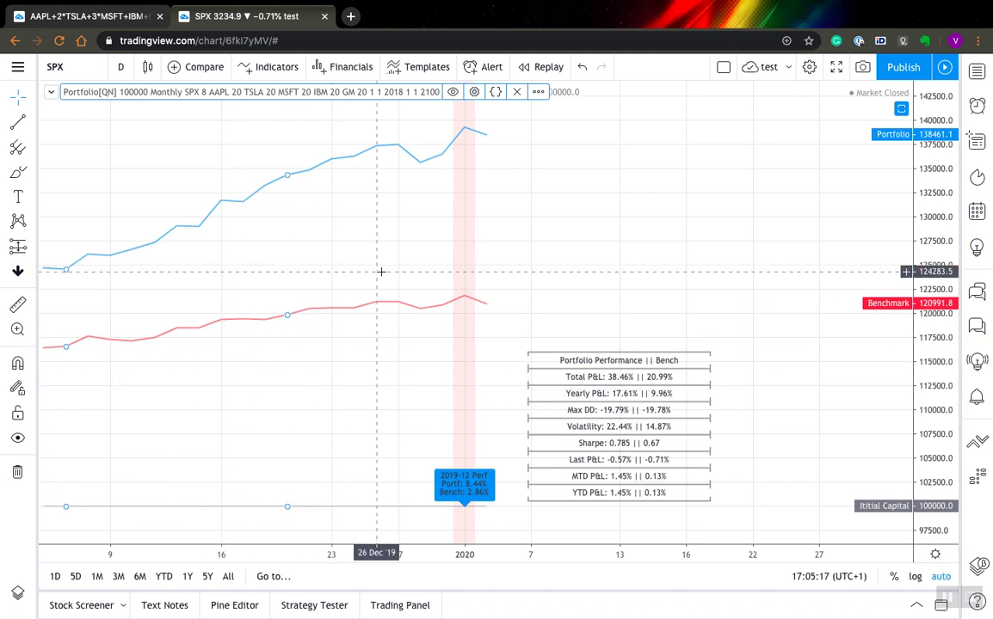
{"action": "scroll", "coordinate": [381, 272], "scroll_direction": "right", "scroll_amount": 1}
{"action": "scroll", "coordinate": [381, 272], "scroll_direction": "up", "scroll_amount": 3}
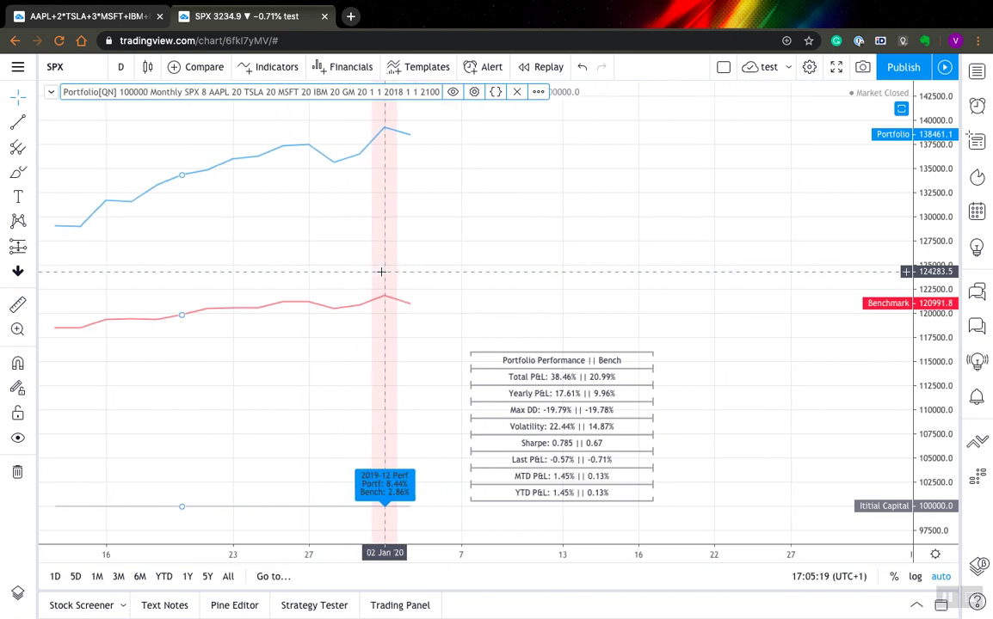